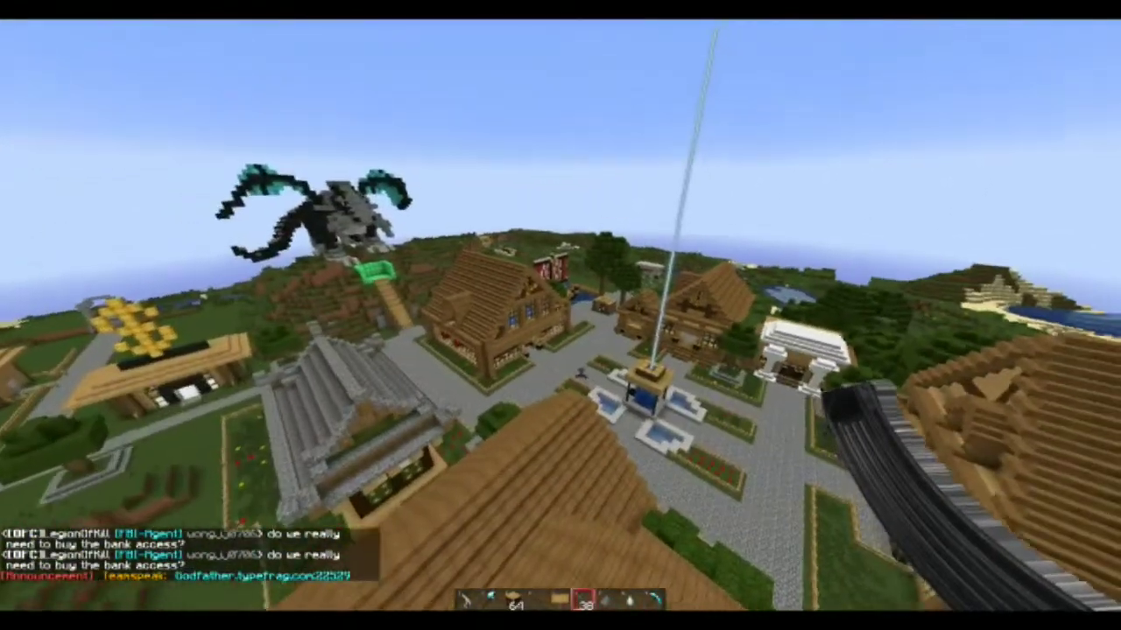
- Pause Minecraft with Esc to bring up the Game menu over the server's spawn town
key(Escape)
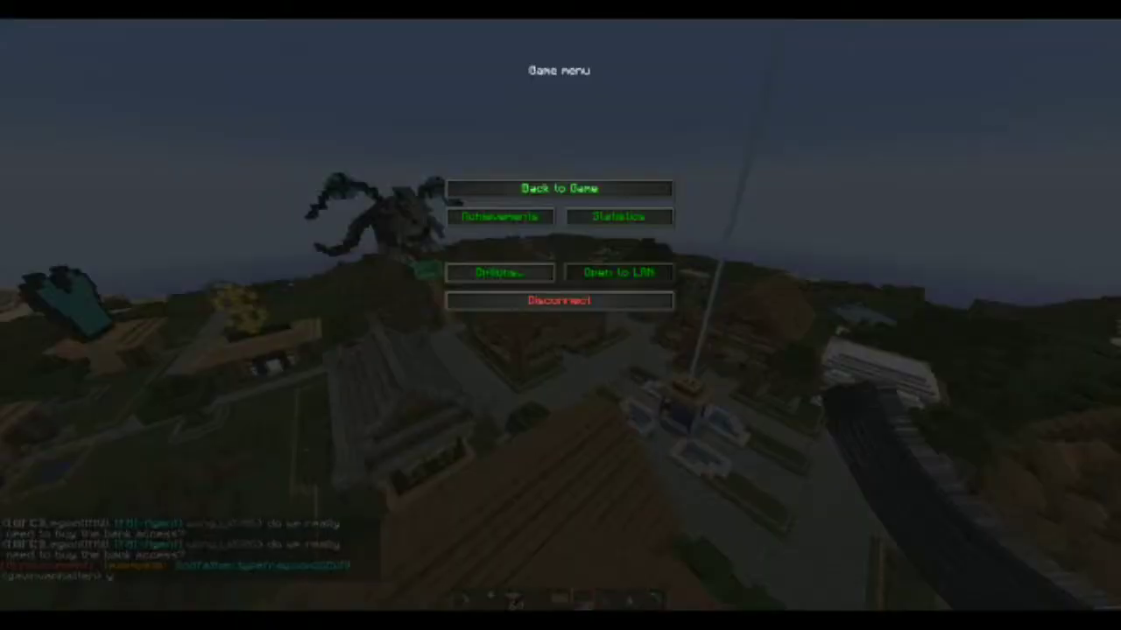
- Download the GFL resource pack zip from the GFL Craft site's Resource Pack Download page, then open a blank tab
click(214, 555)
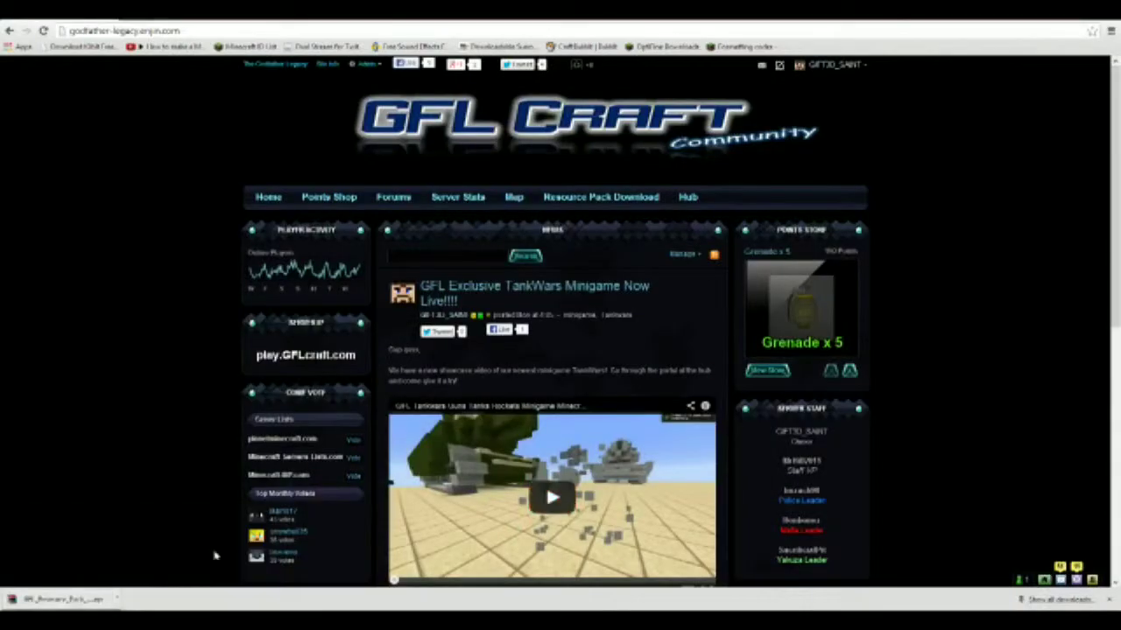
key(ctrl+a)
text(www.god)
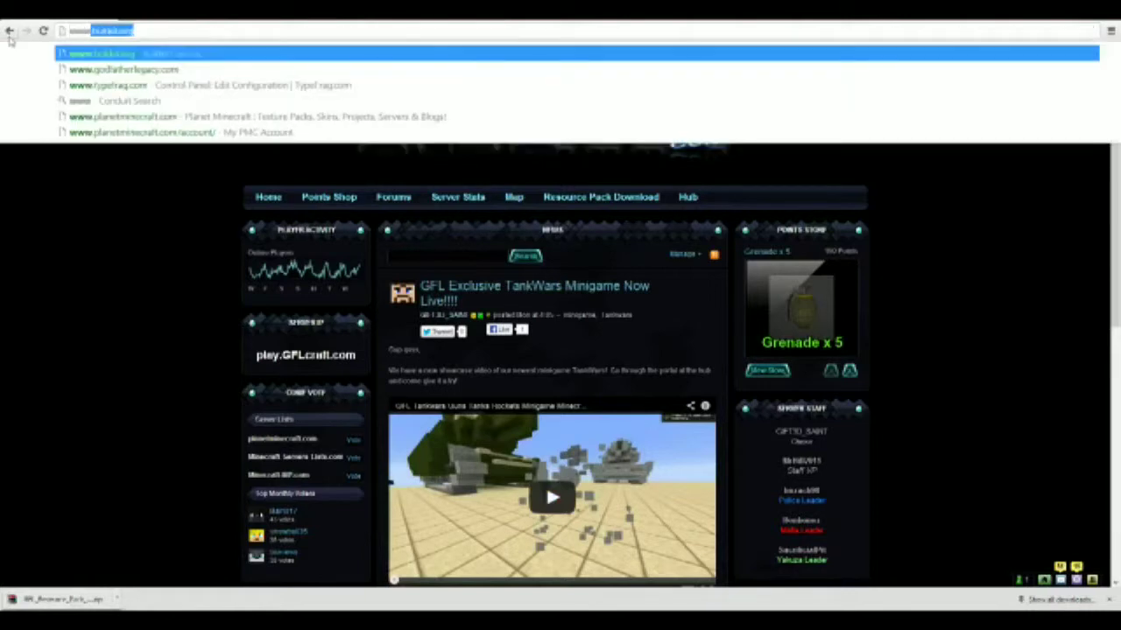
text(fa)
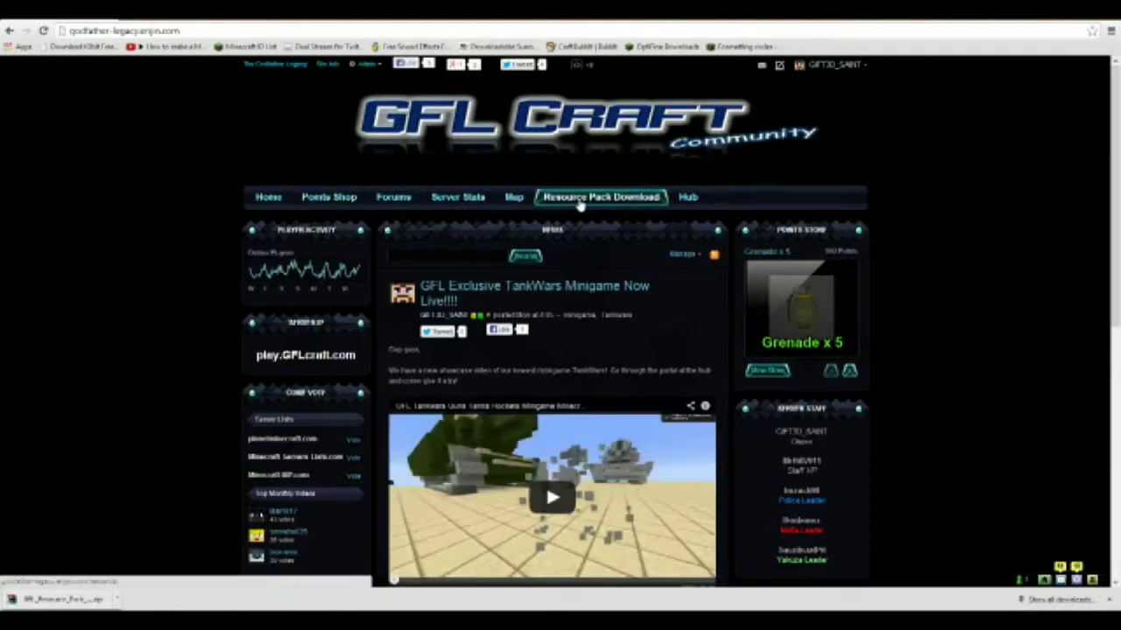
click(578, 203)
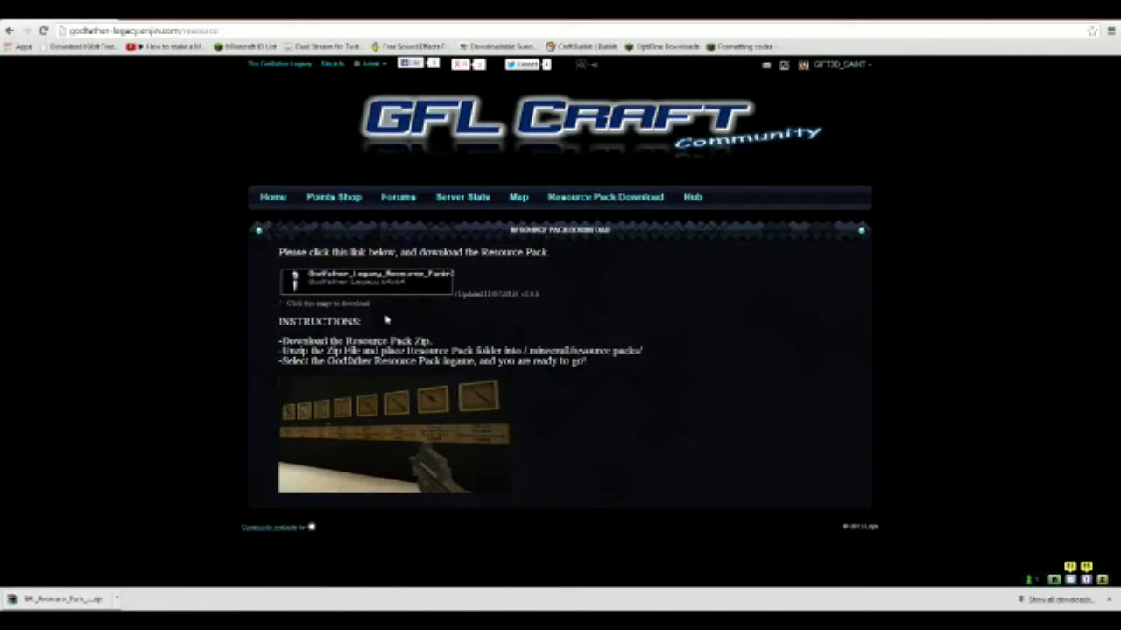
click(371, 291)
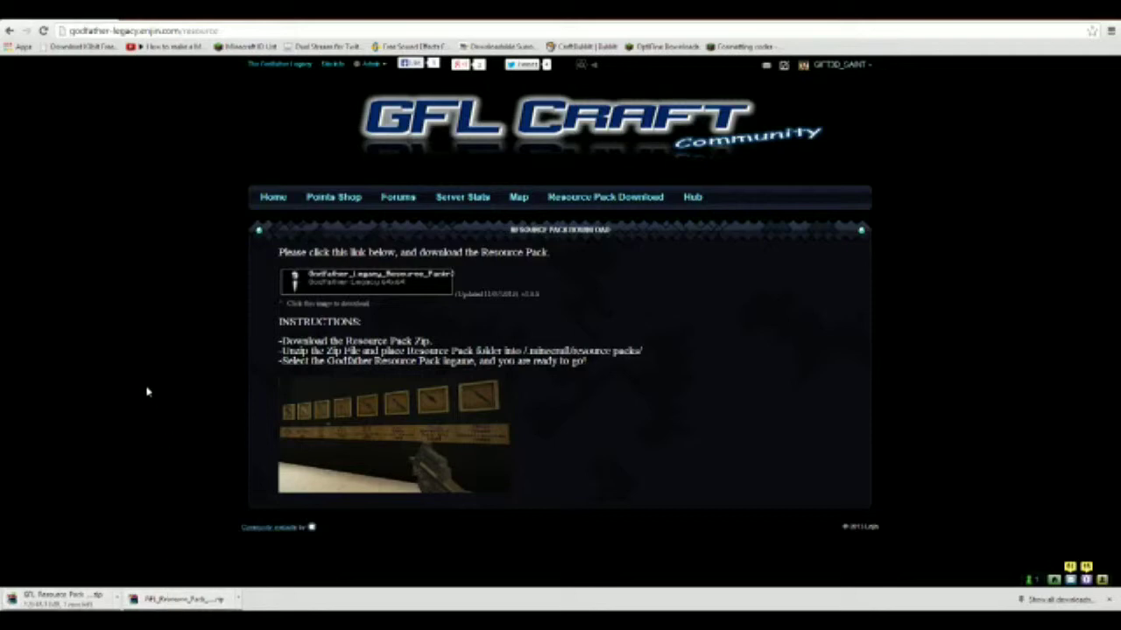
key(ctrl+t)
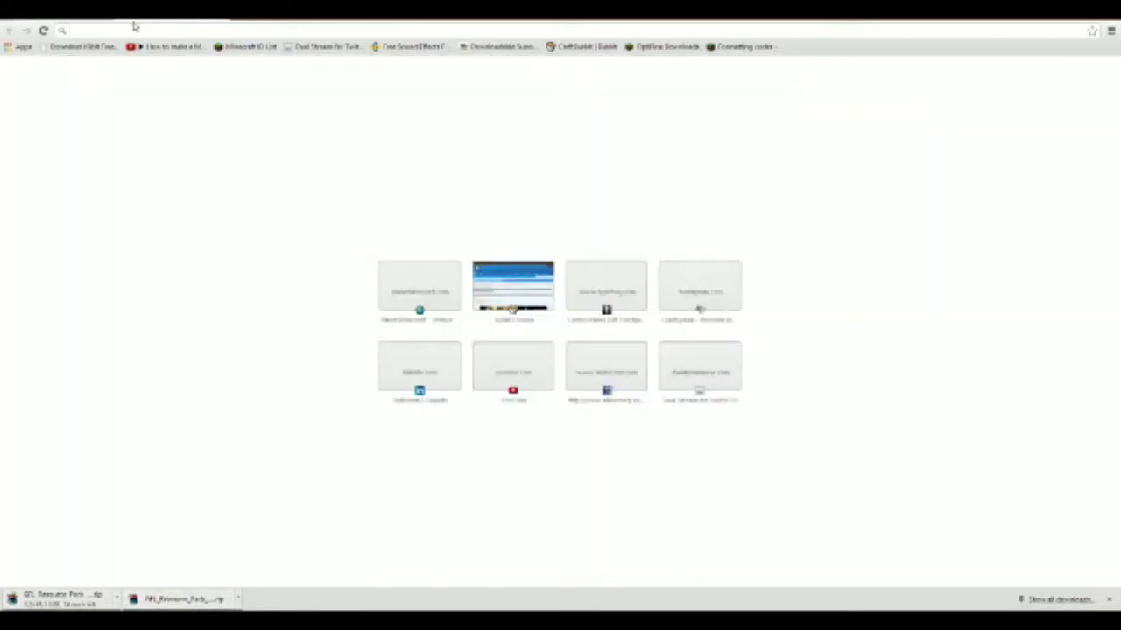
- Search Bing for 'winrar zip download', then refine the query to winzip
text(win)
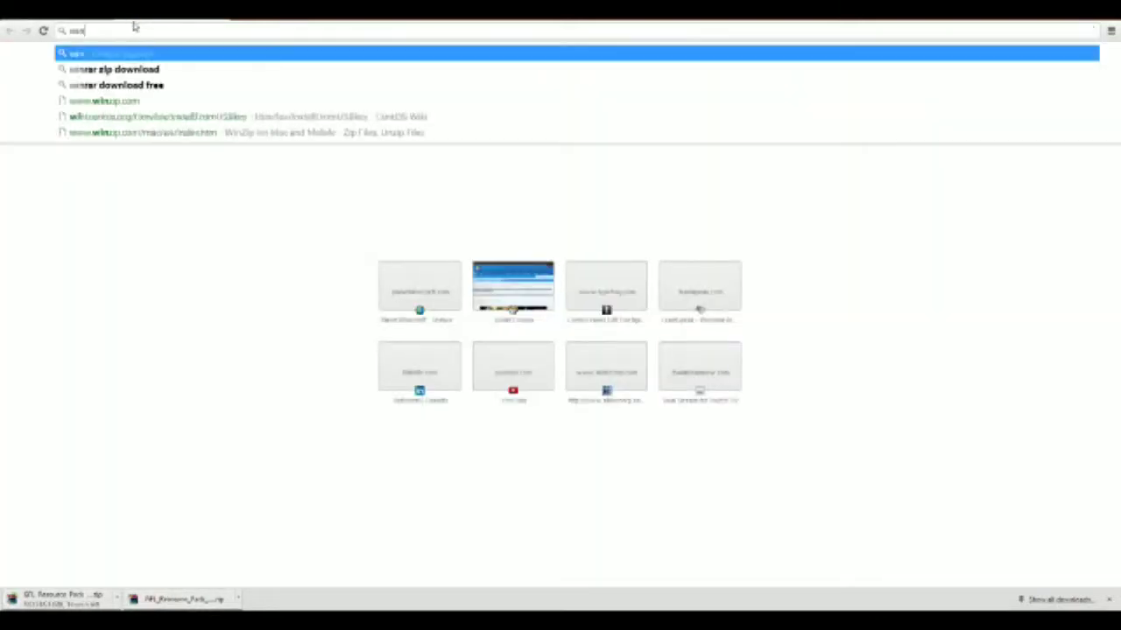
text(rar z)
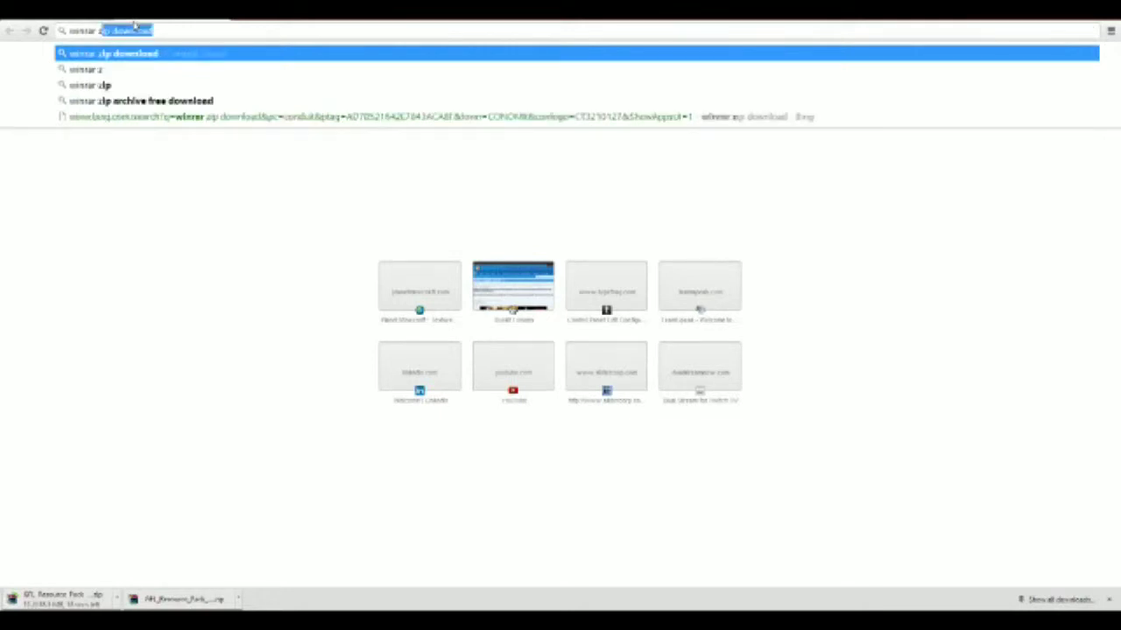
text(ip download)
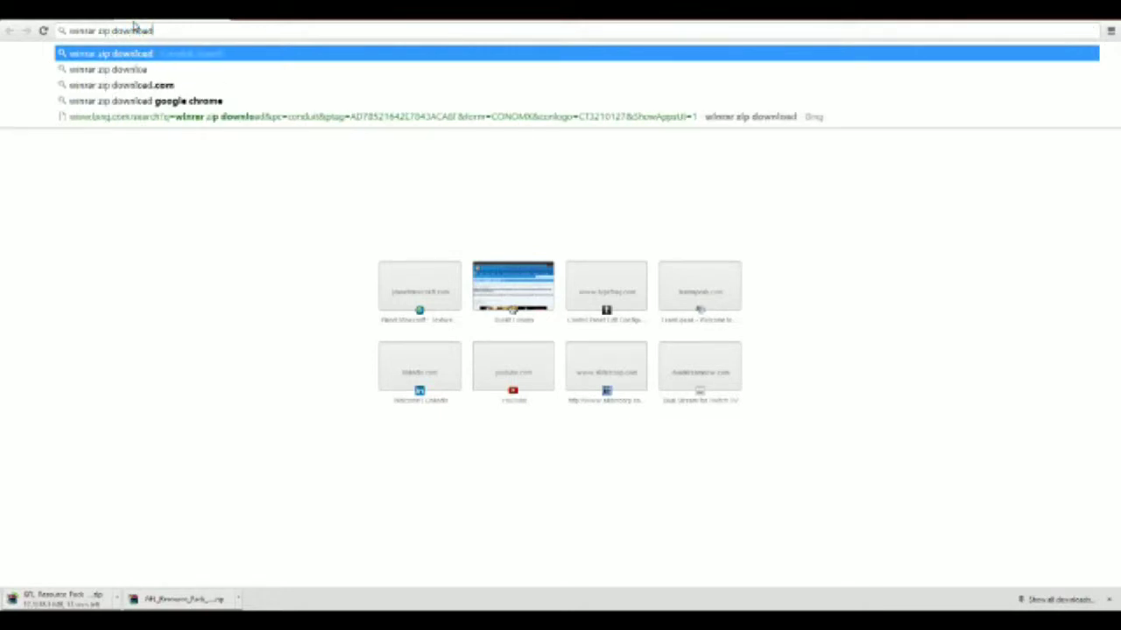
key(Return)
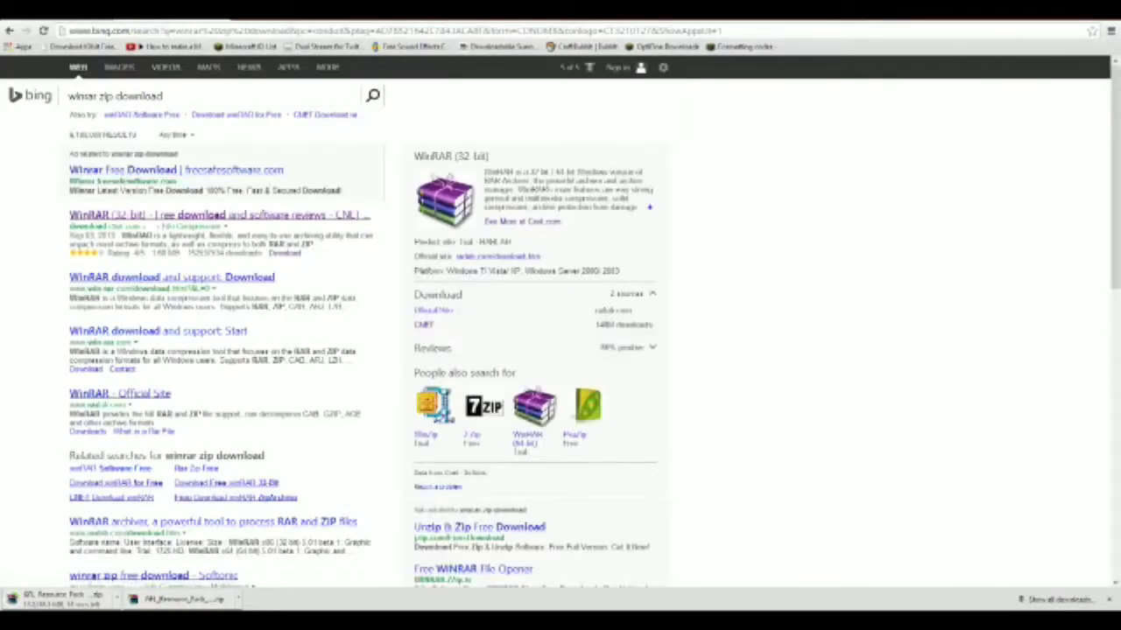
text(winr)
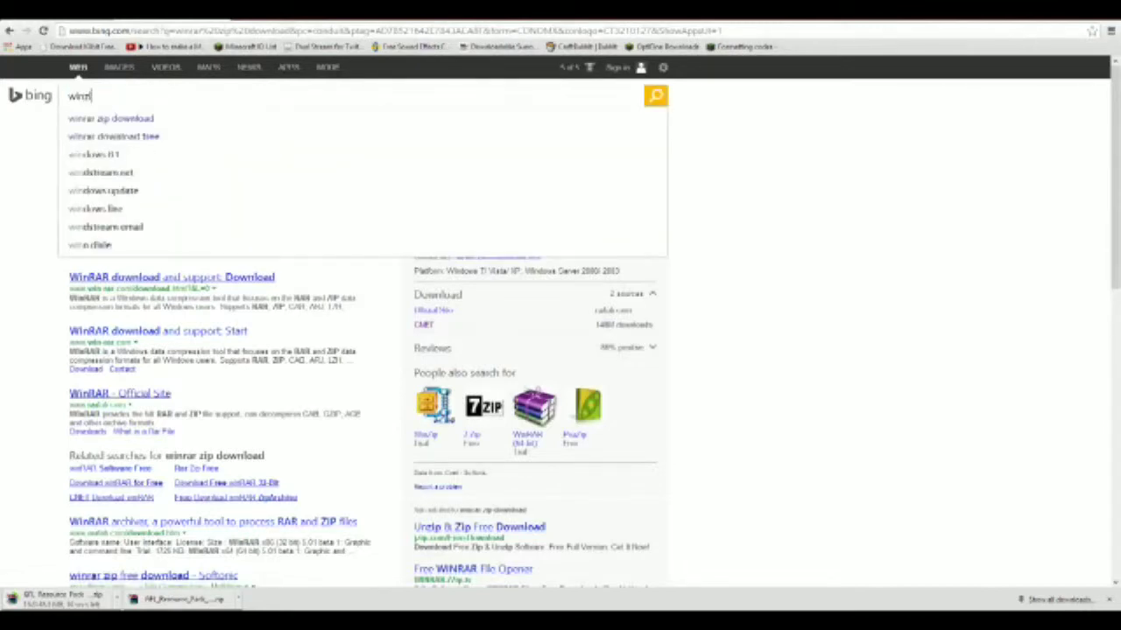
key(BackSpace)
text(zip dow)
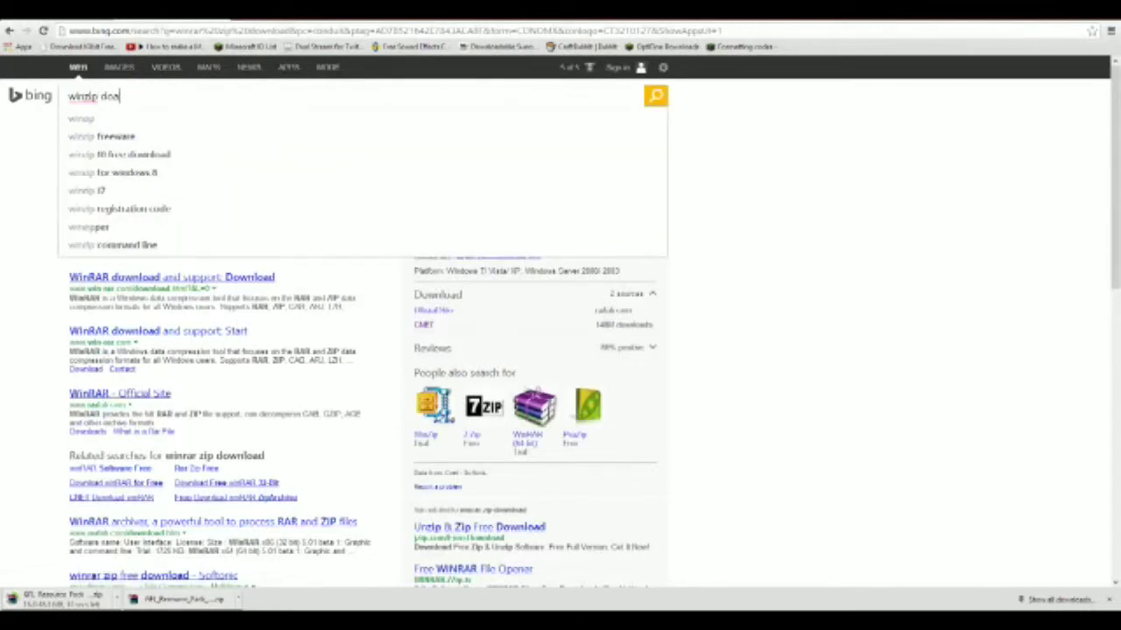
key(BackSpace)
key(BackSpace)
key(BackSpace)
key(Return)
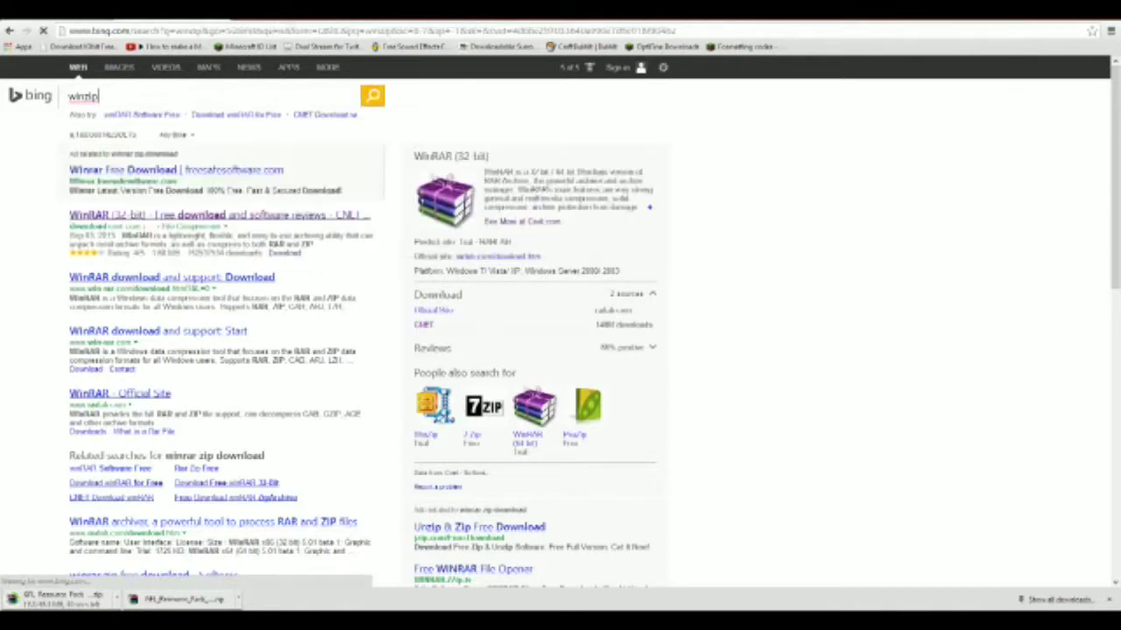
- Open the Download Winzip result, then open the downloaded GFL resource pack zip in WinRAR
click(100, 341)
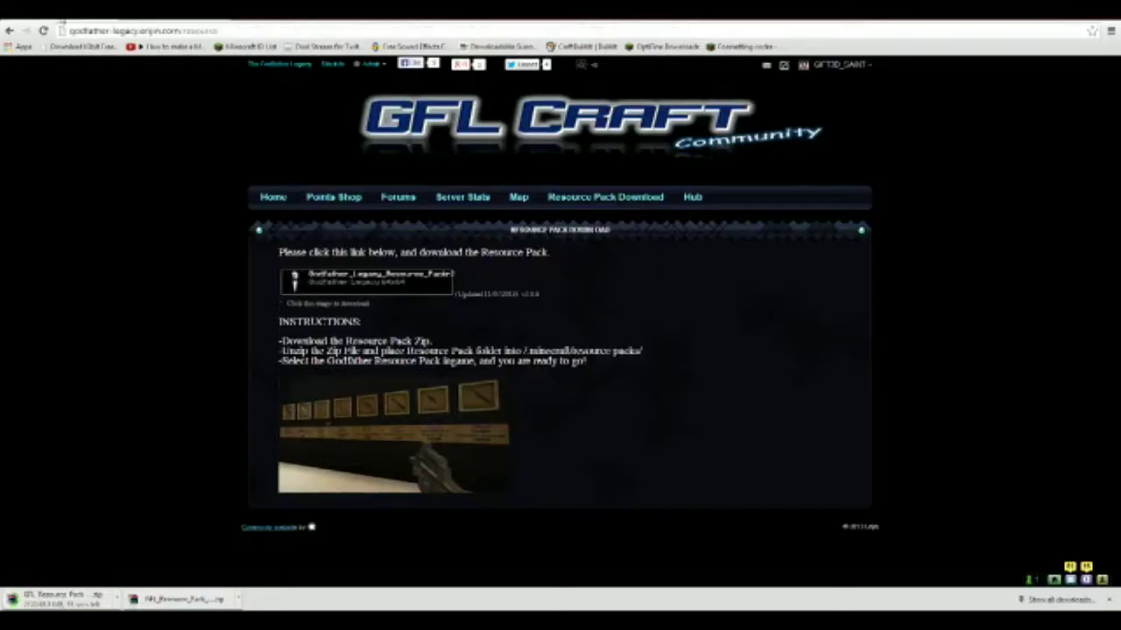
mouse_move(88, 599)
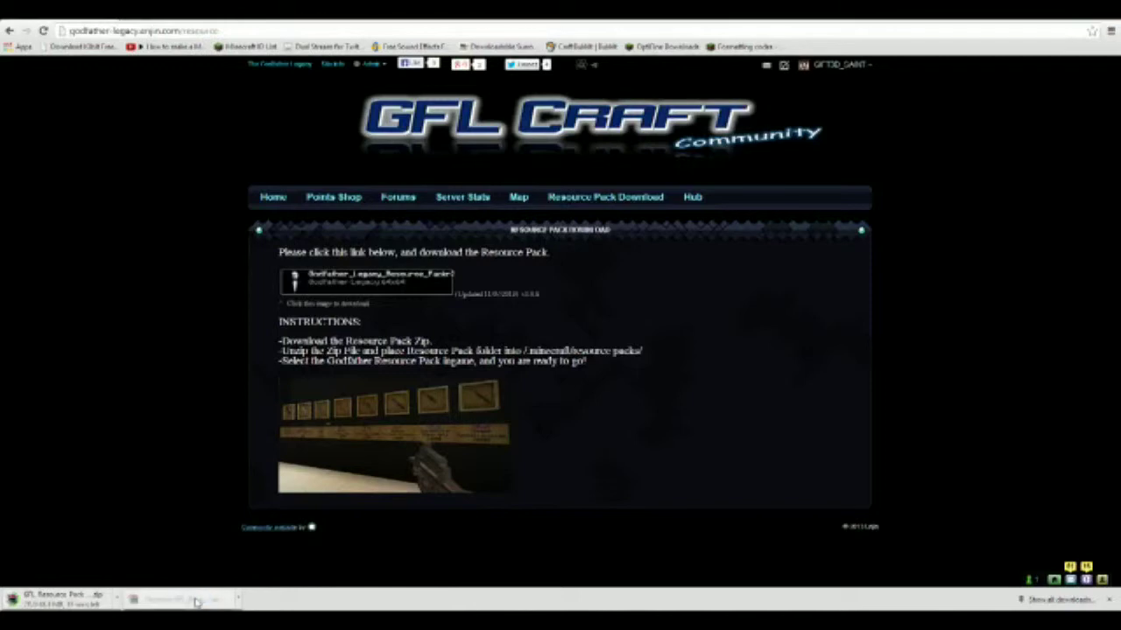
click(197, 602)
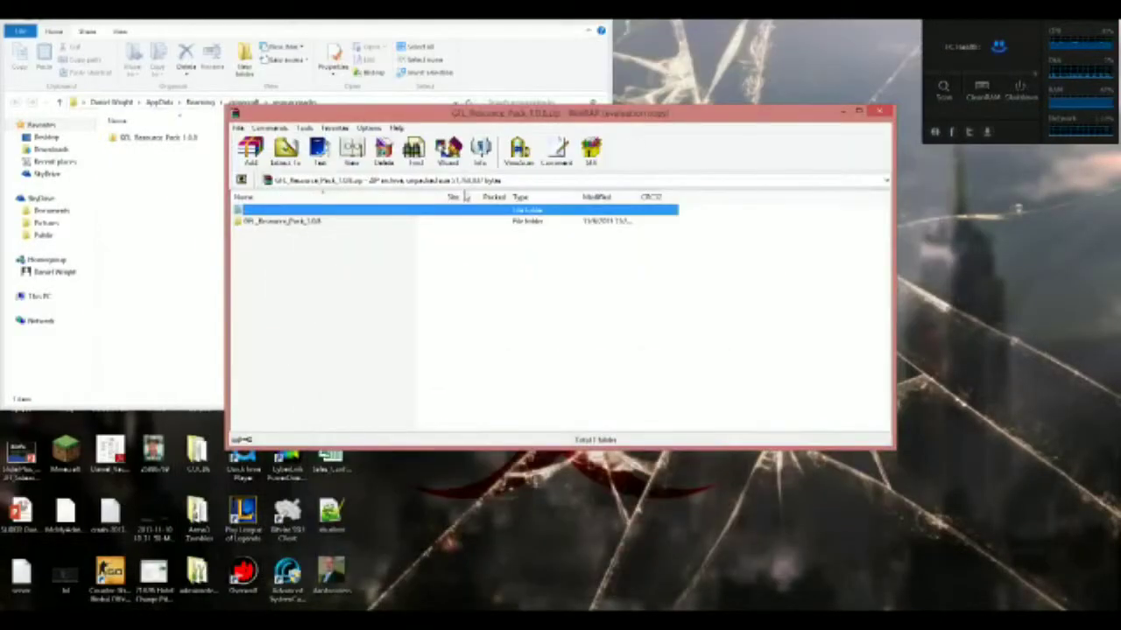
- Extract the GFL_Resource_Pack_1.0.8 folder from the zip onto the desktop and close the Explorer window
mouse_move(284, 222)
mouse_down()
mouse_move(768, 105)
mouse_move(823, 59)
mouse_up()
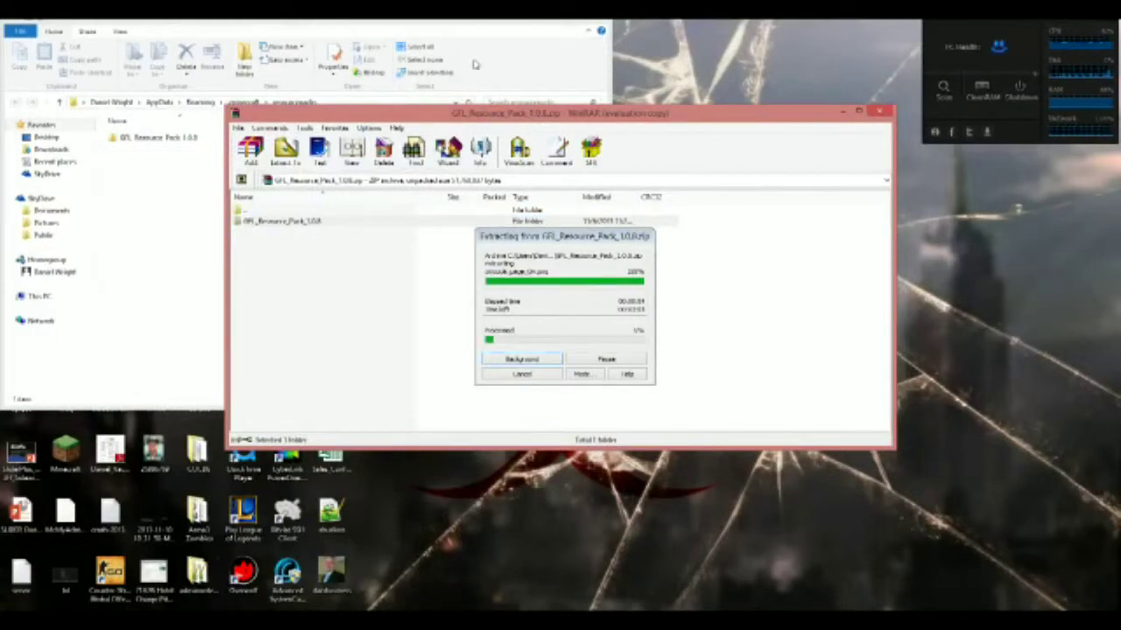
click(589, 24)
click(590, 23)
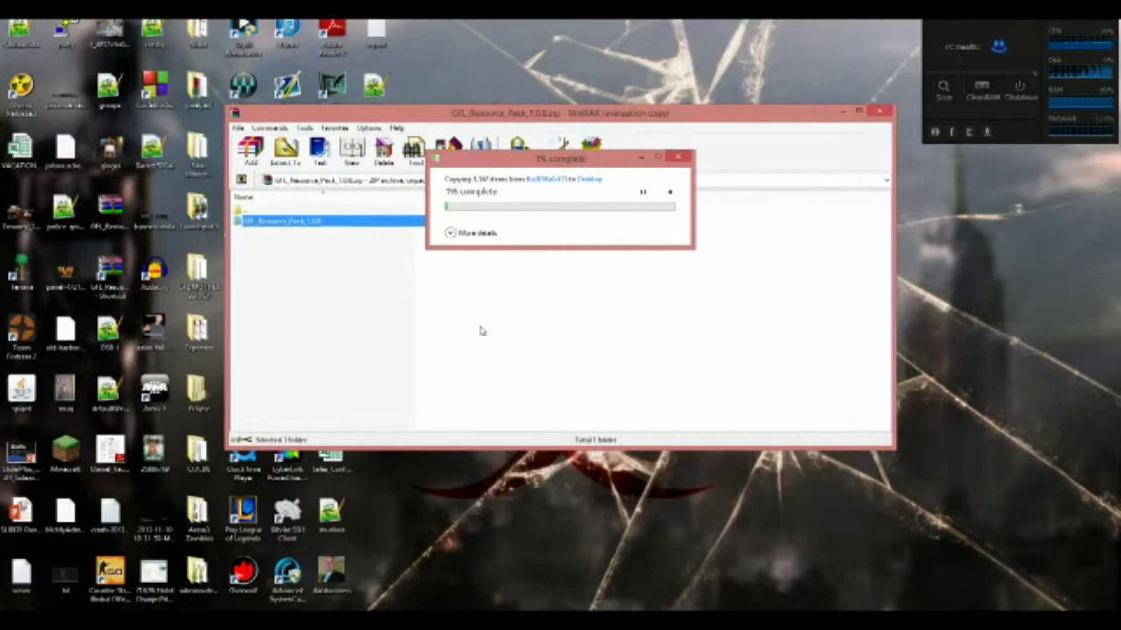
mouse_move(790, 593)
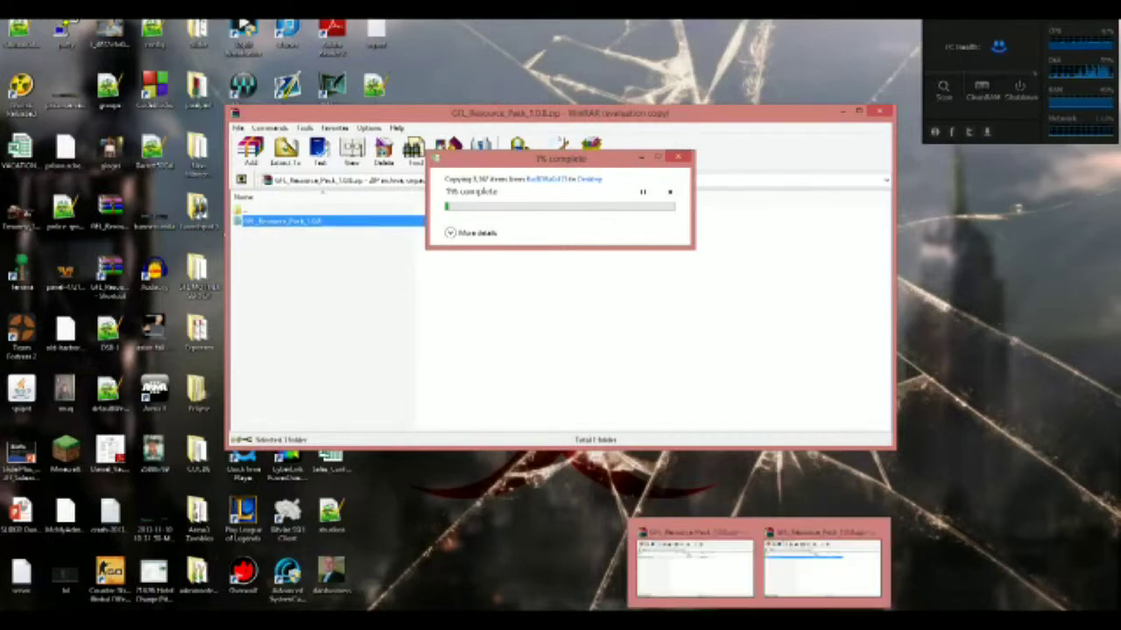
click(793, 569)
- From Options > Resource Packs, dismiss the file-replace prompt and open the resourcepacks folder in Explorer
click(494, 276)
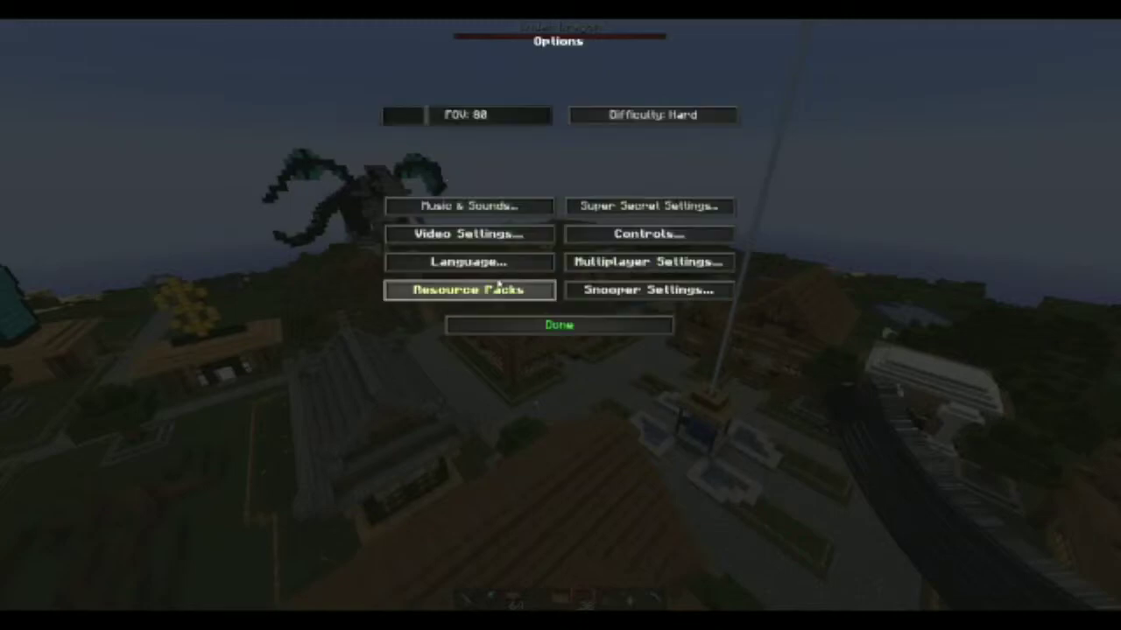
click(490, 292)
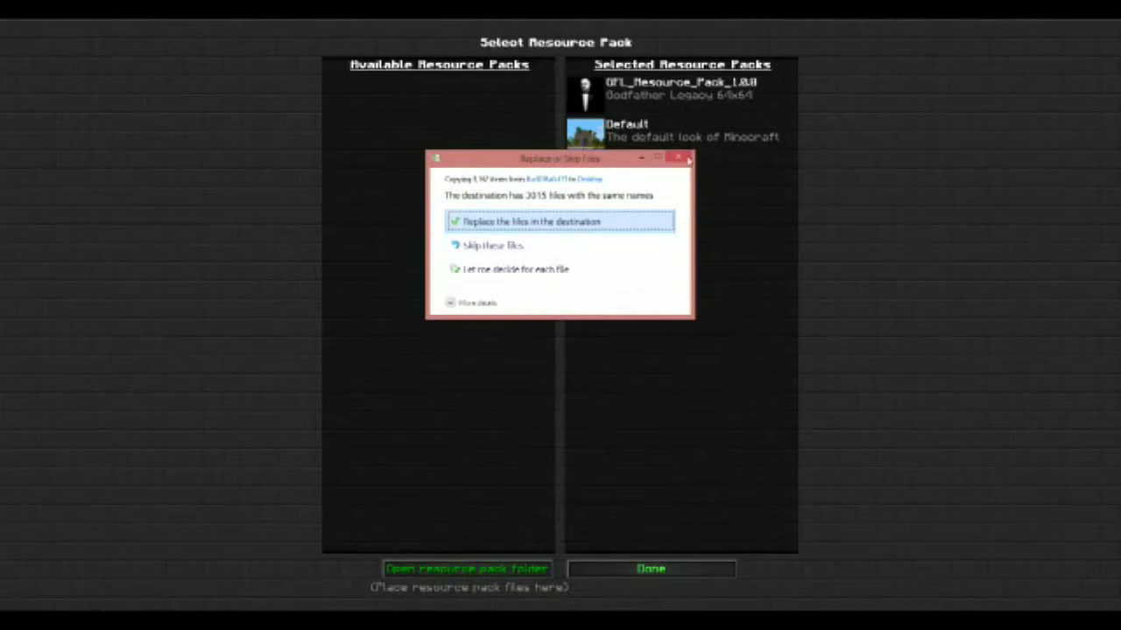
click(688, 161)
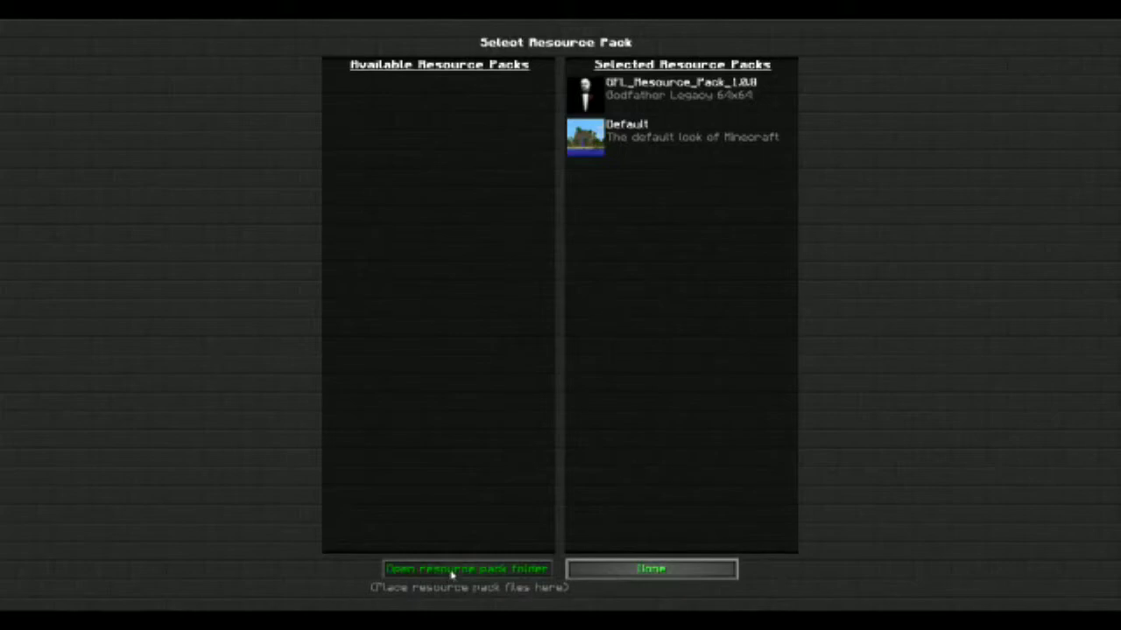
key(Escape)
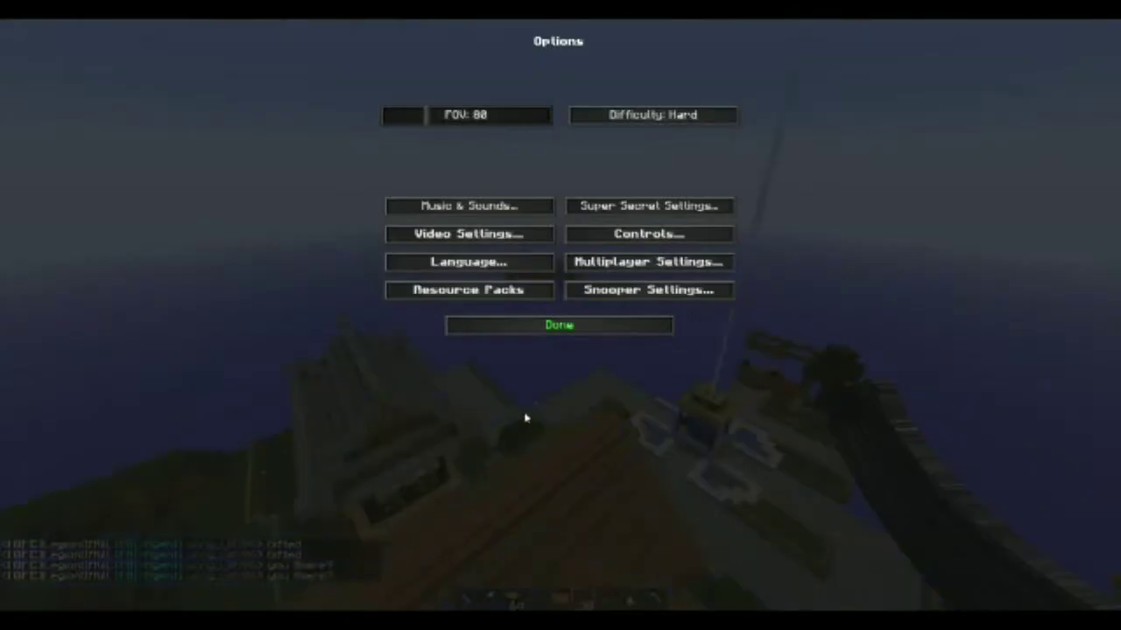
click(484, 289)
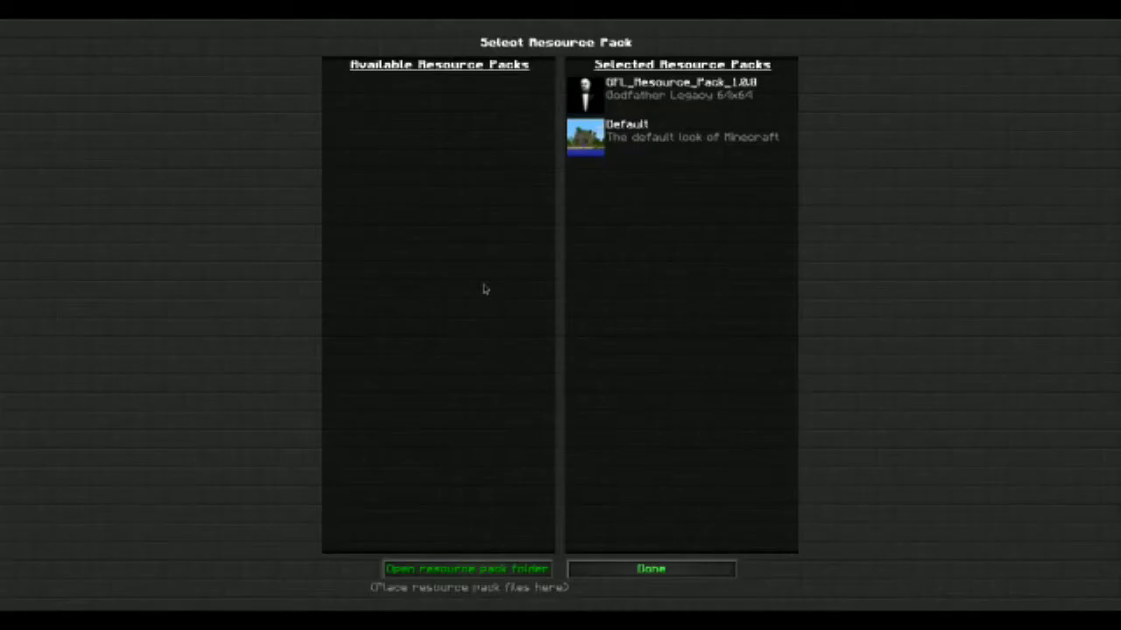
click(473, 571)
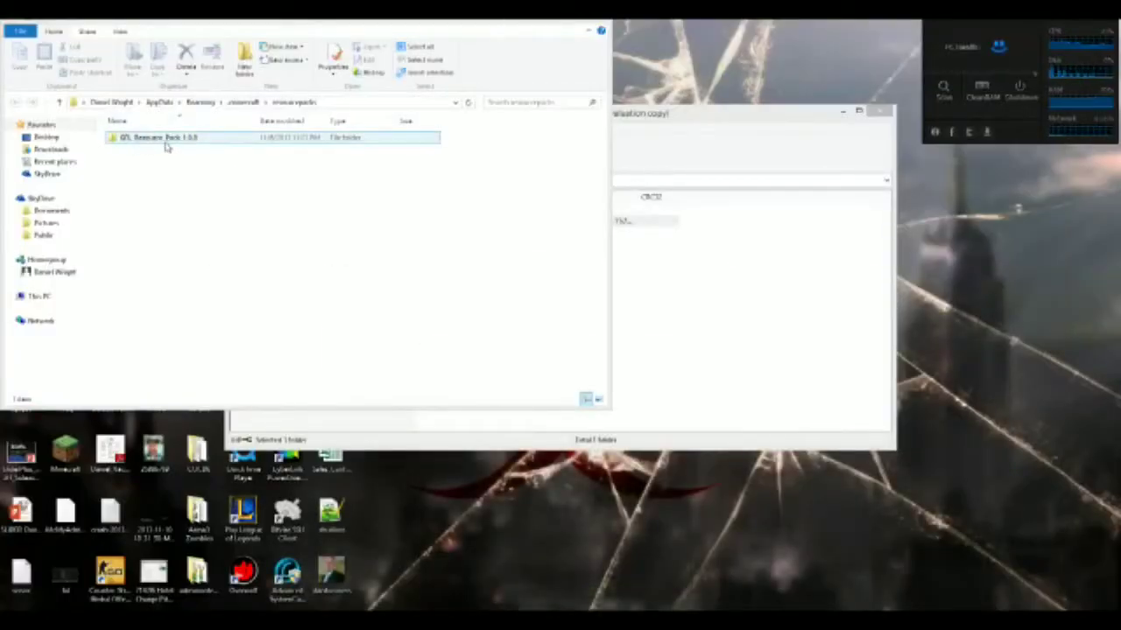
- Confirm the extracted GFL pack folder sits in resourcepacks, then switch back to Minecraft
drag(672, 117, 737, 259)
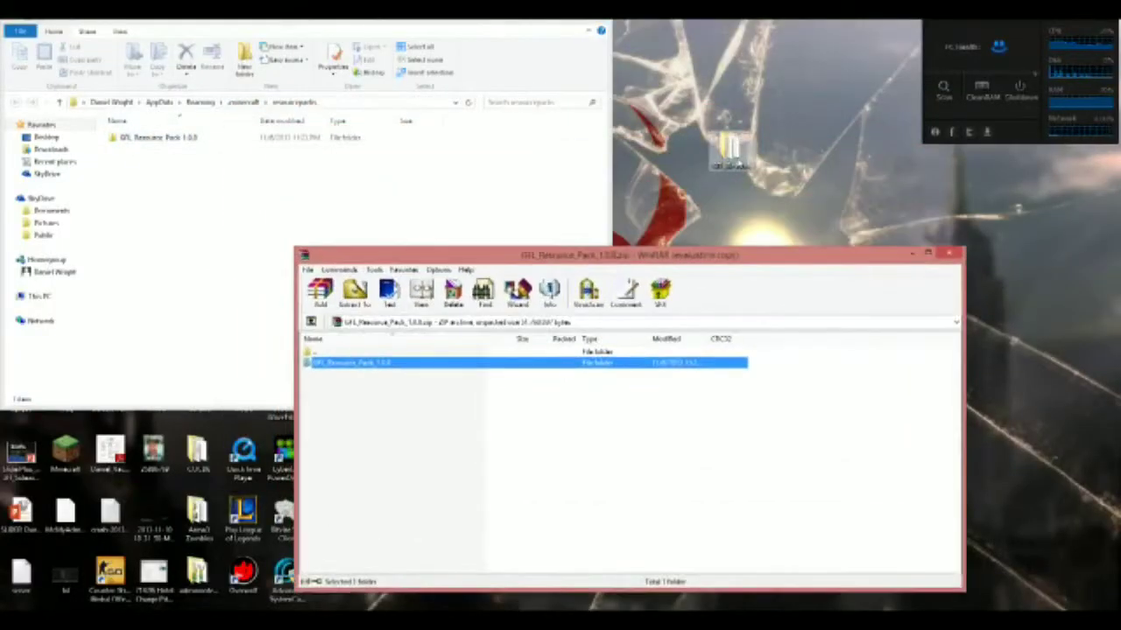
click(729, 151)
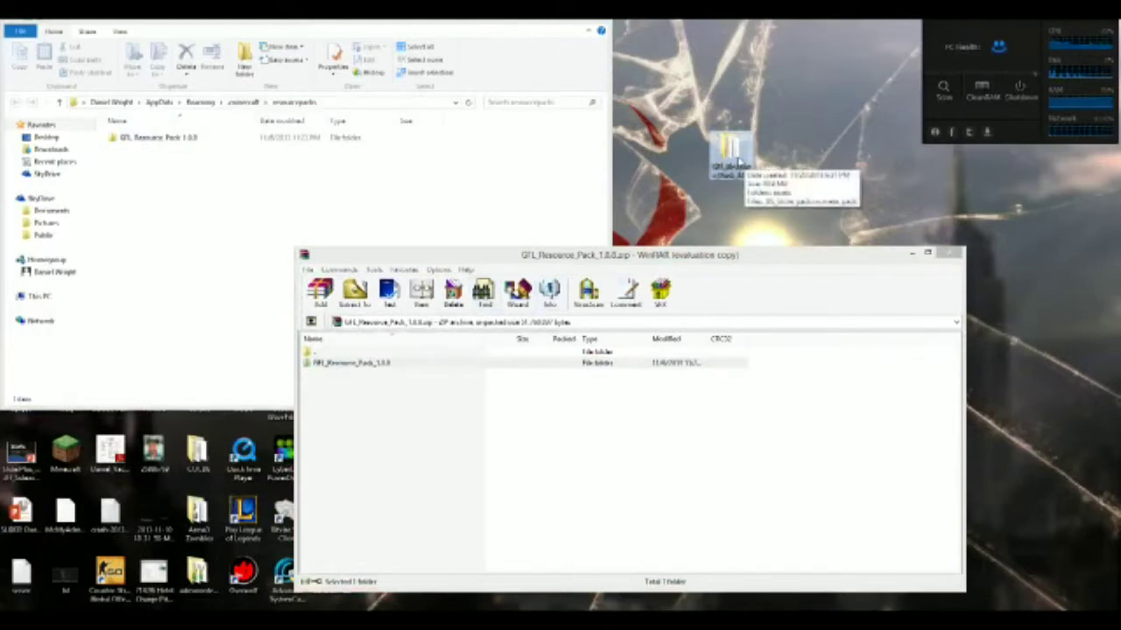
click(148, 165)
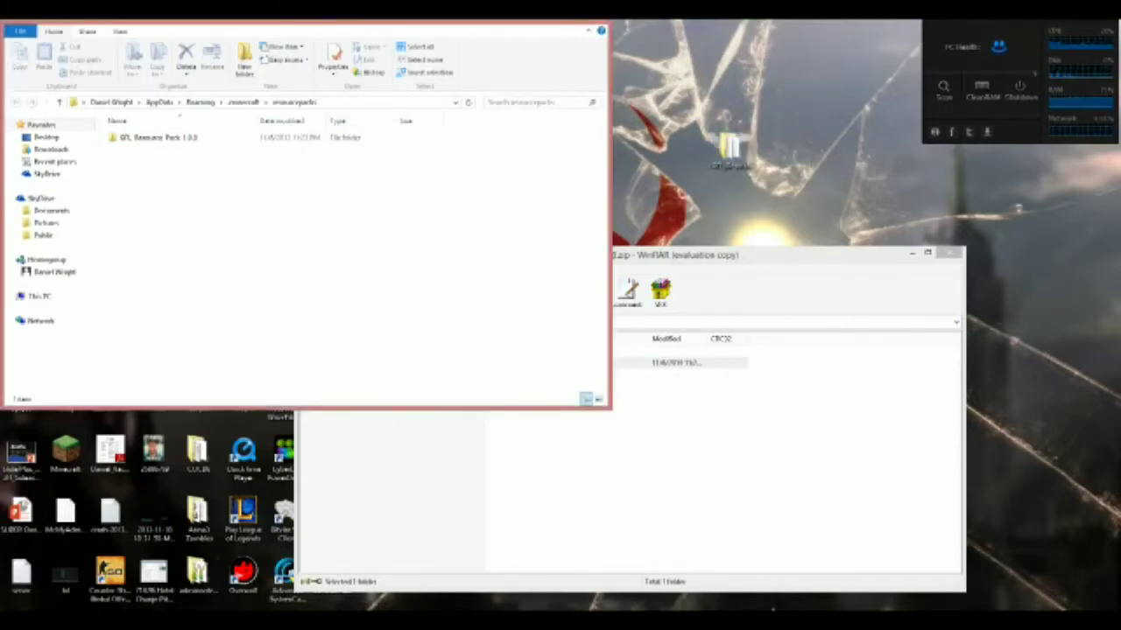
key(alt+Tab)
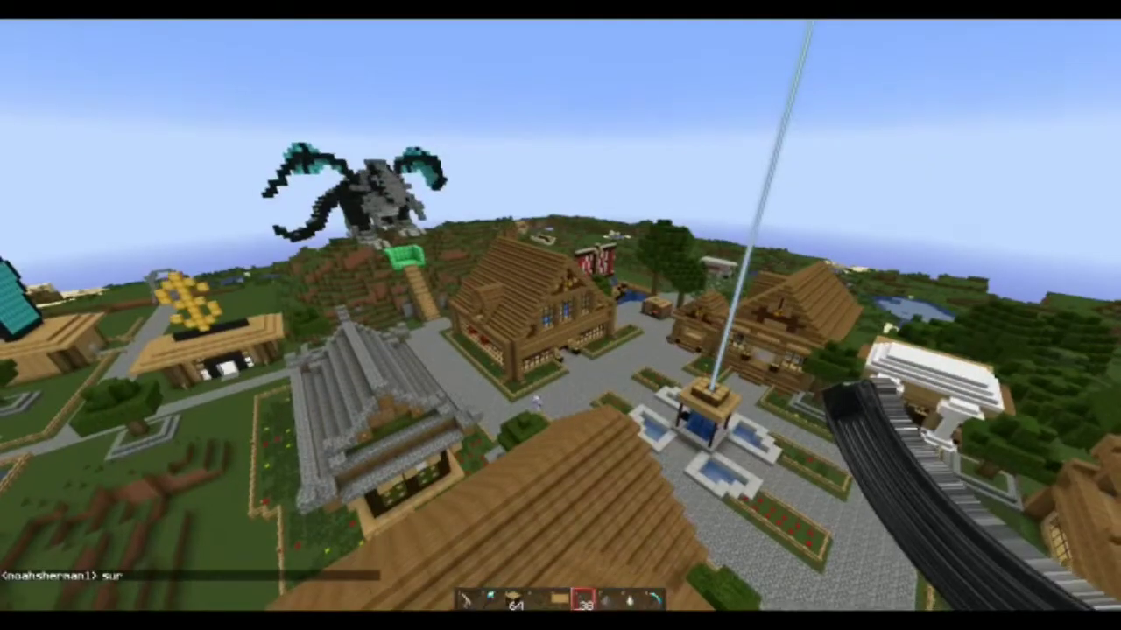
- Verify the GFL pack is listed in Selected Resource Packs, then close Options and resume play
key(Escape)
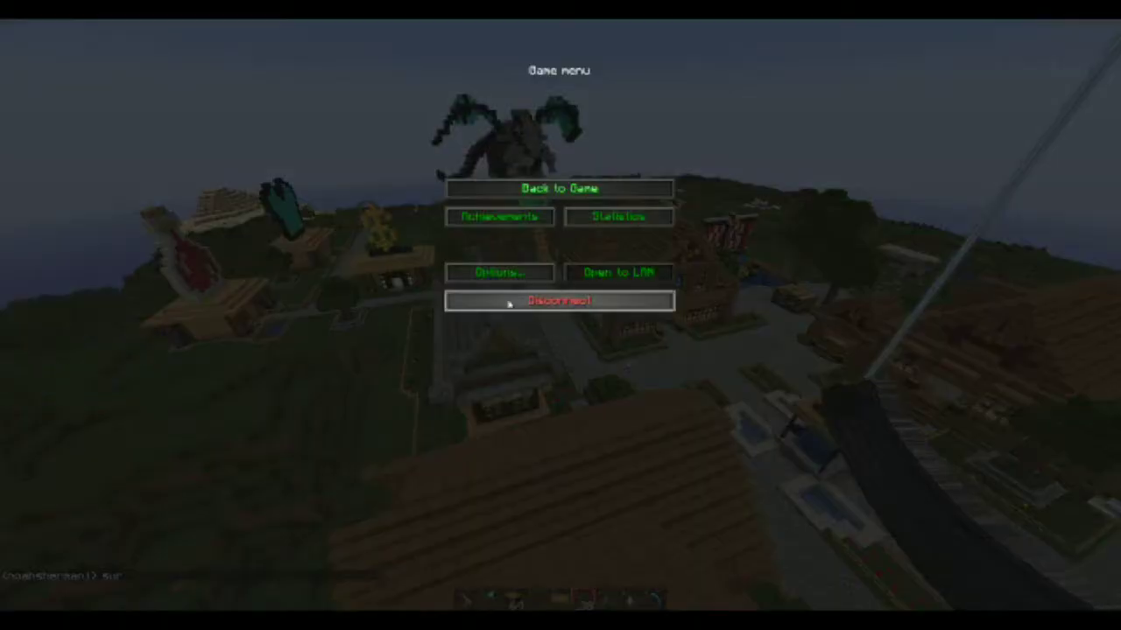
key(Escape)
key(Escape)
click(483, 275)
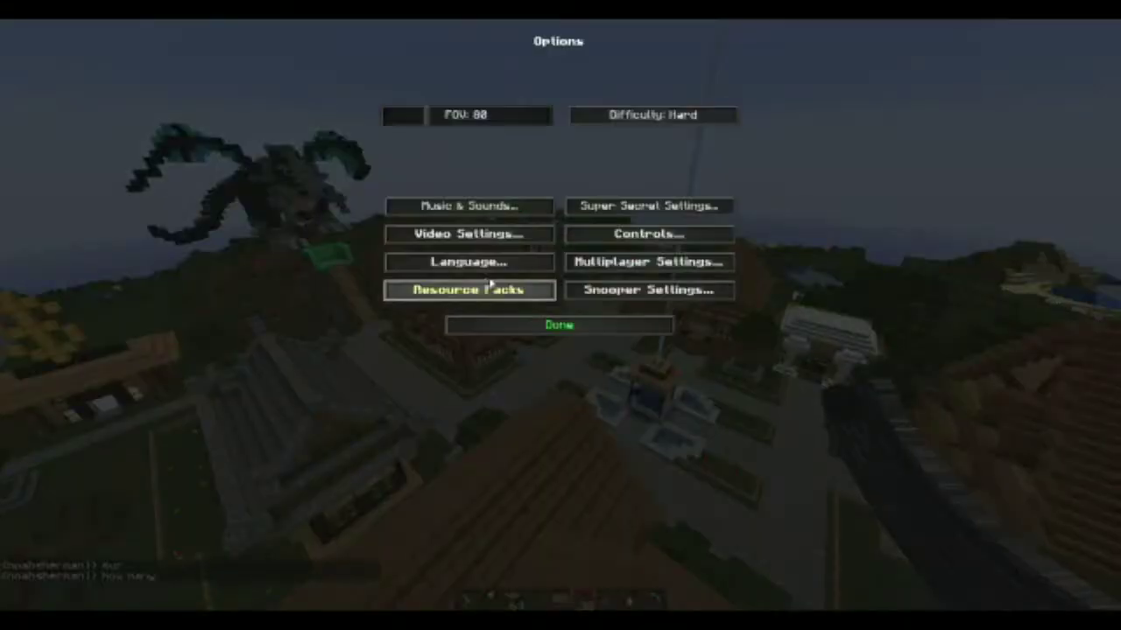
click(477, 300)
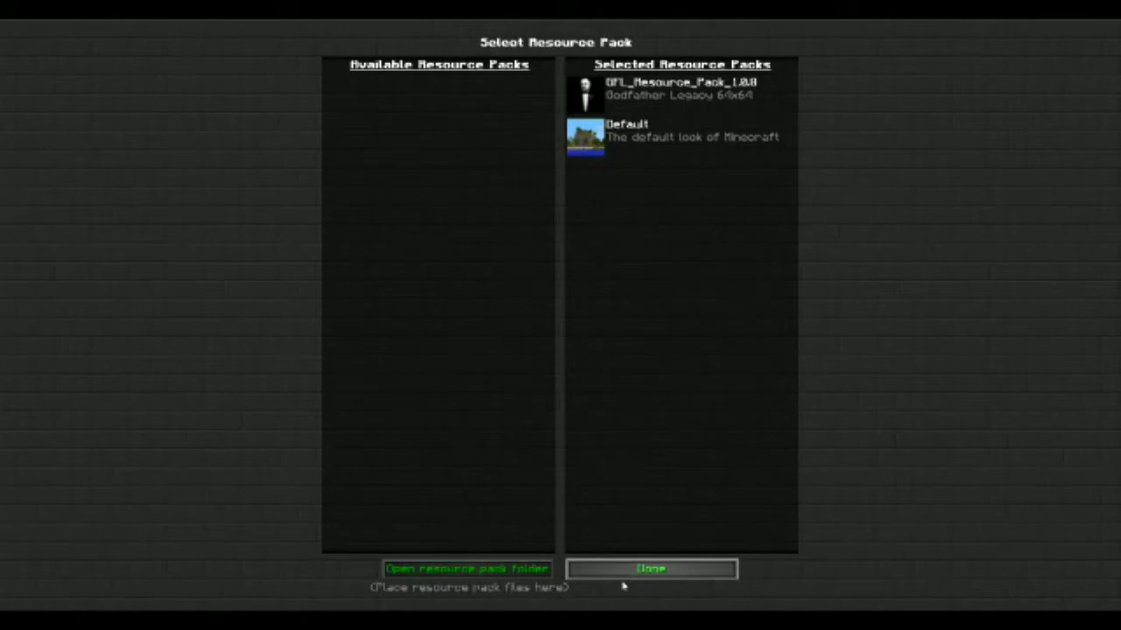
click(623, 584)
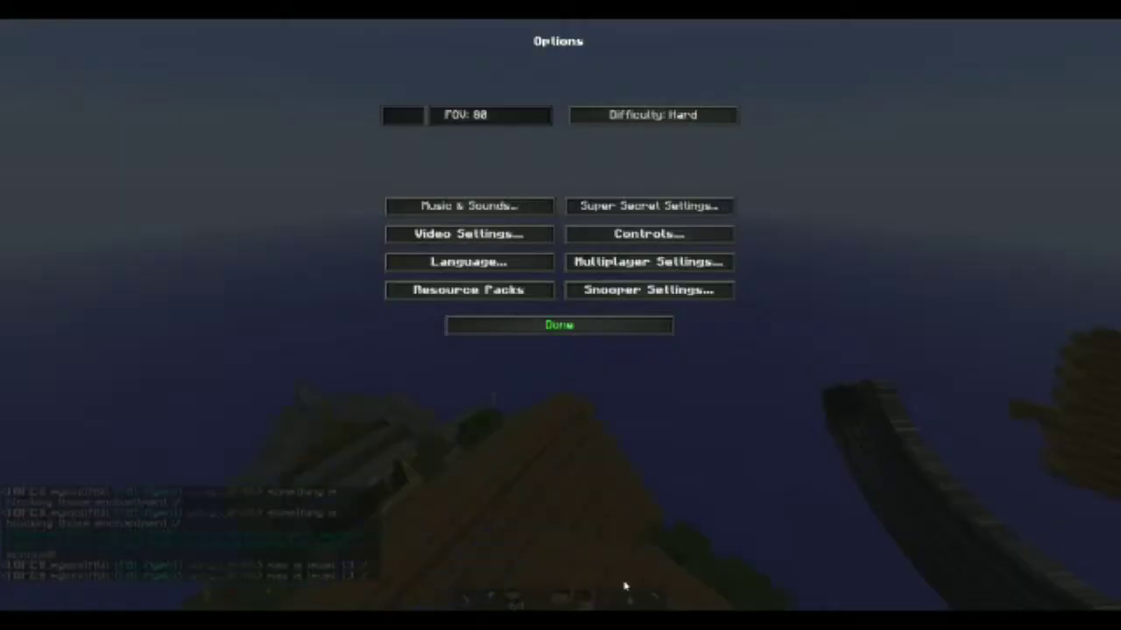
click(604, 329)
key(Escape)
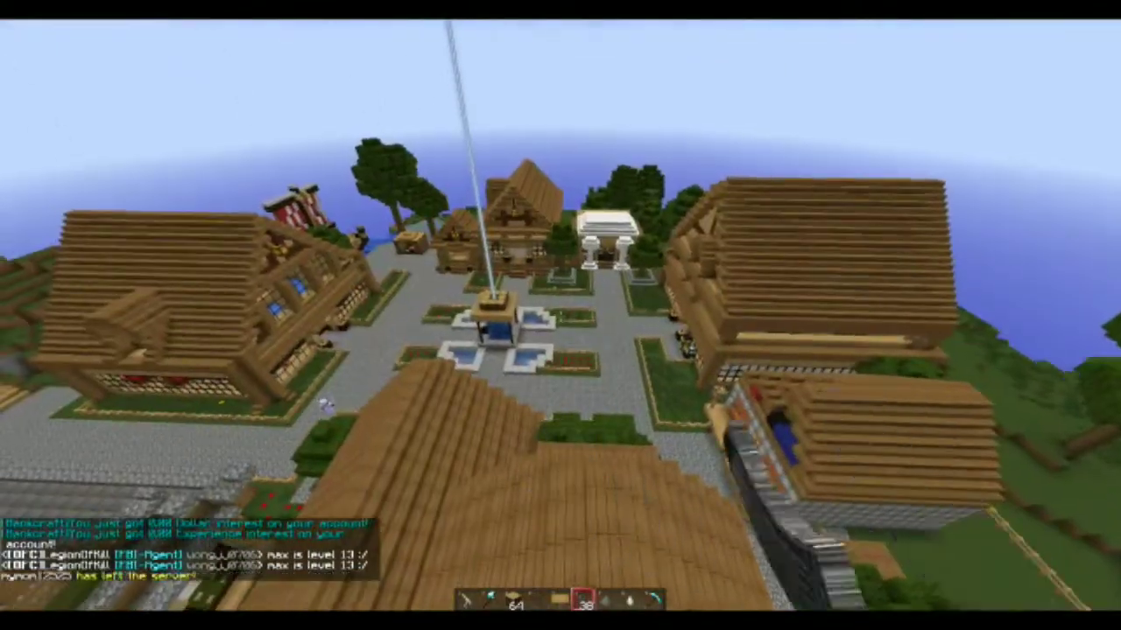
- Walk from the fountain into the gun shop and view the five GFL-textured guns on the board
key(w)
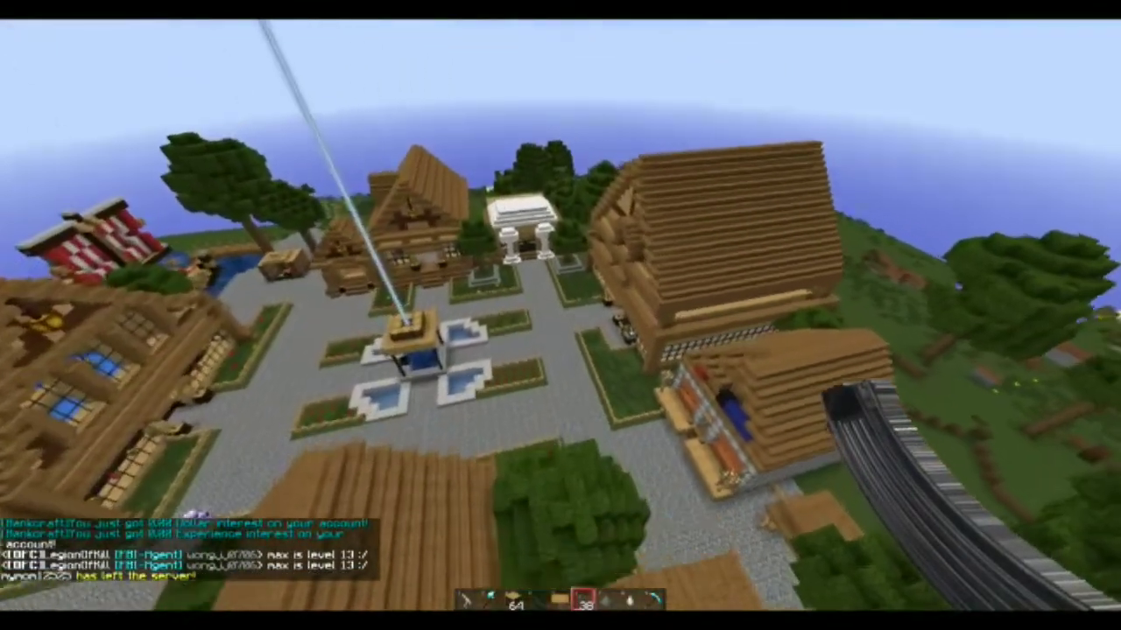
key(shift)
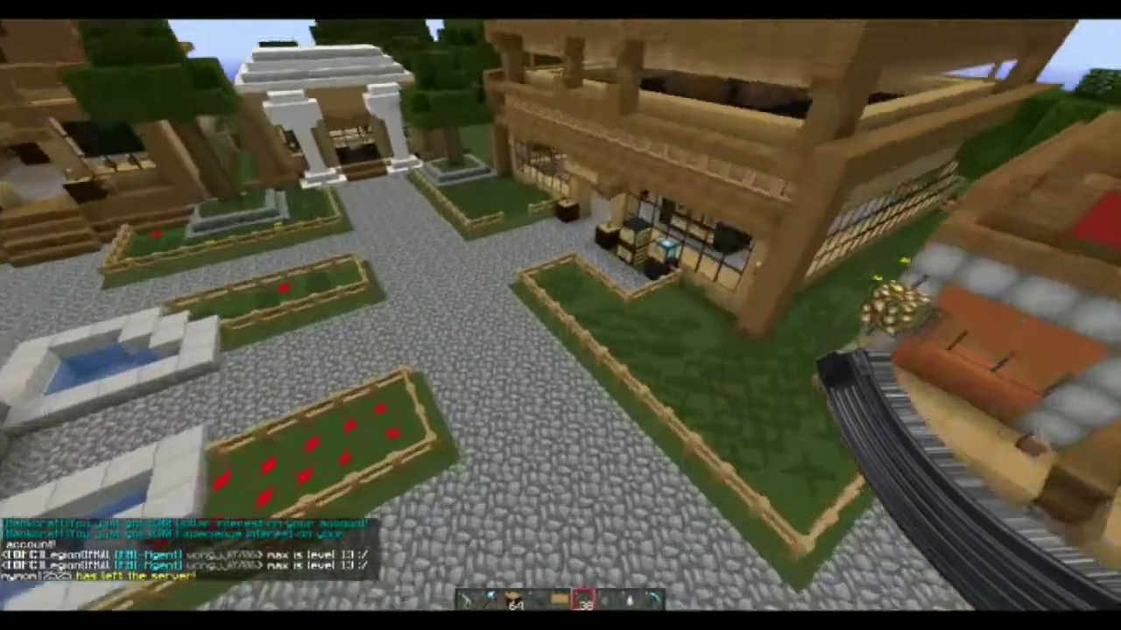
key(w)
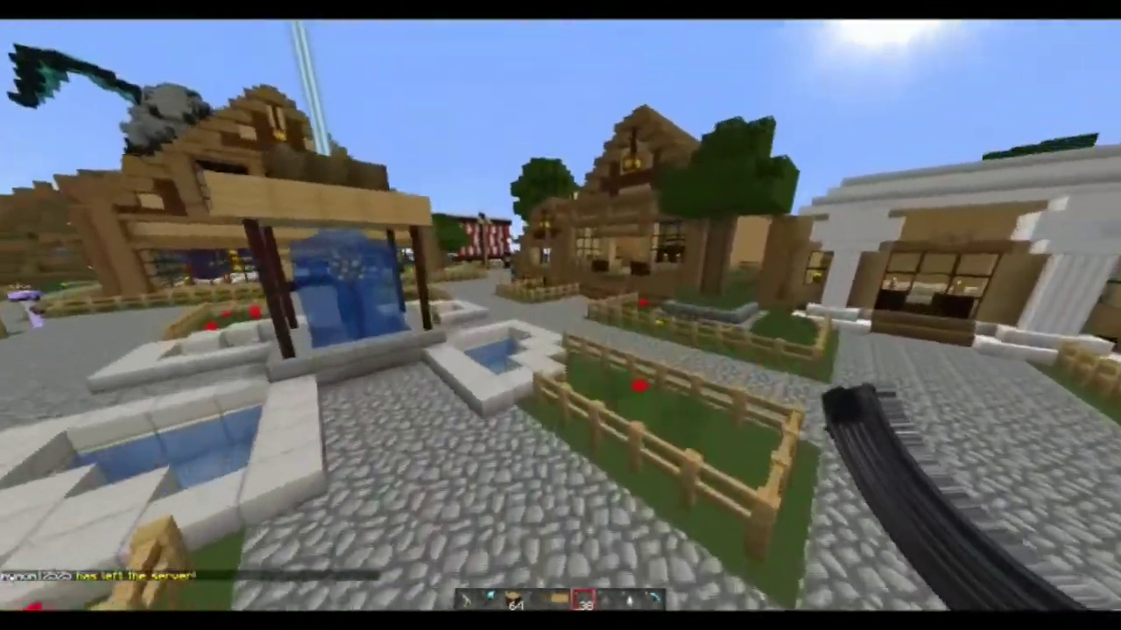
key(w)
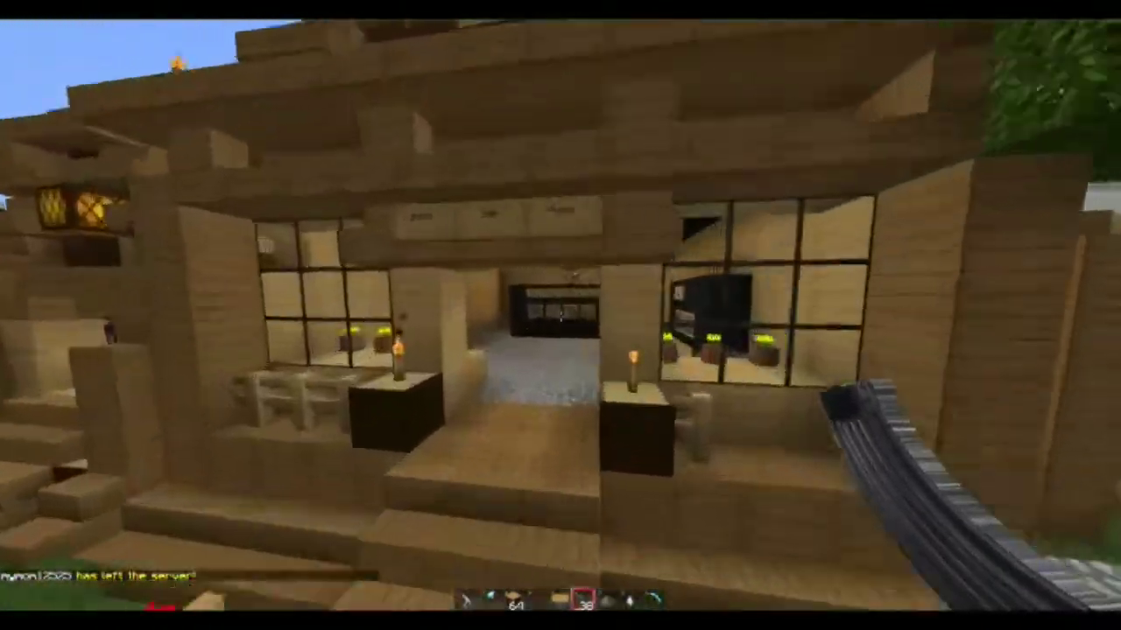
key(w)
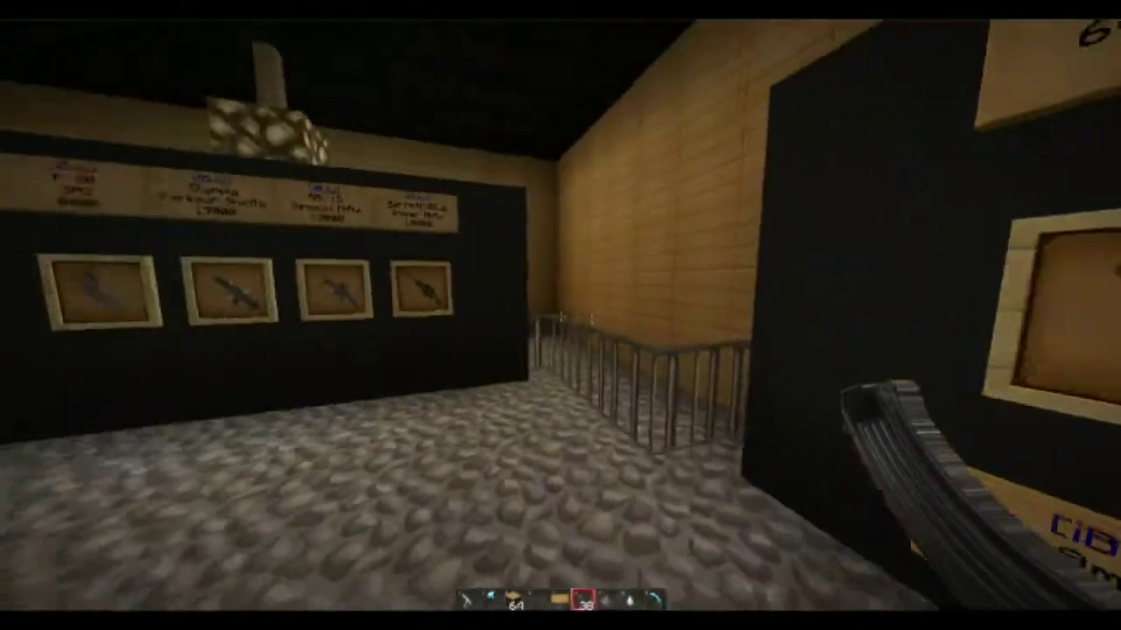
key(w)
key(a)
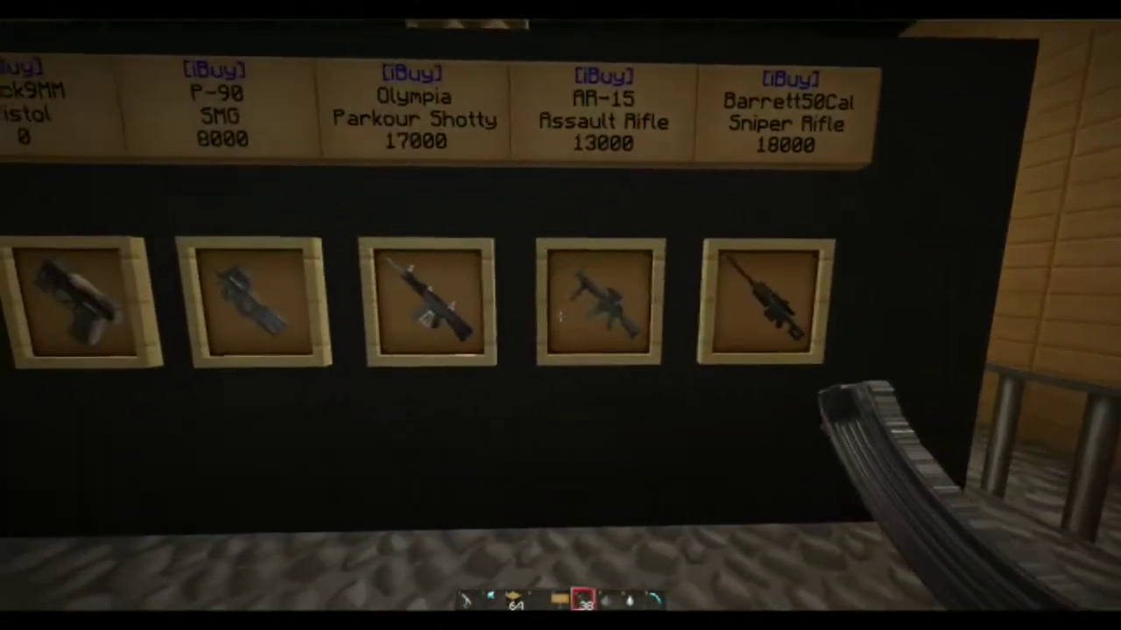
key(a)
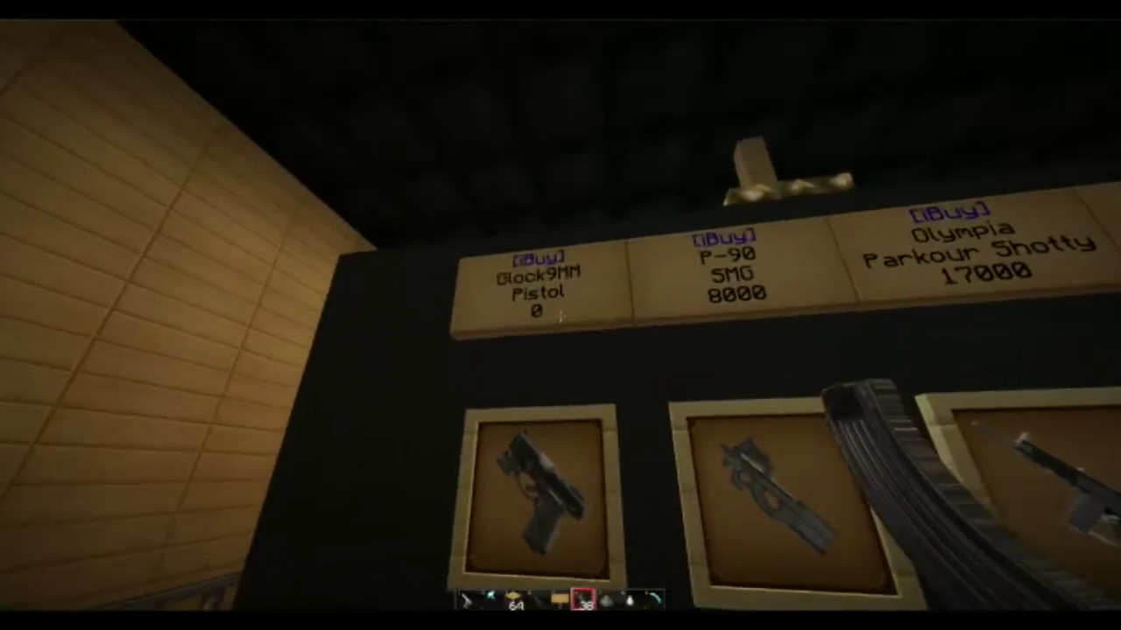
- Teleport with /spawn and walk through the weapon display house back out to the fountain plaza
text(/cipawn)
key(Return)
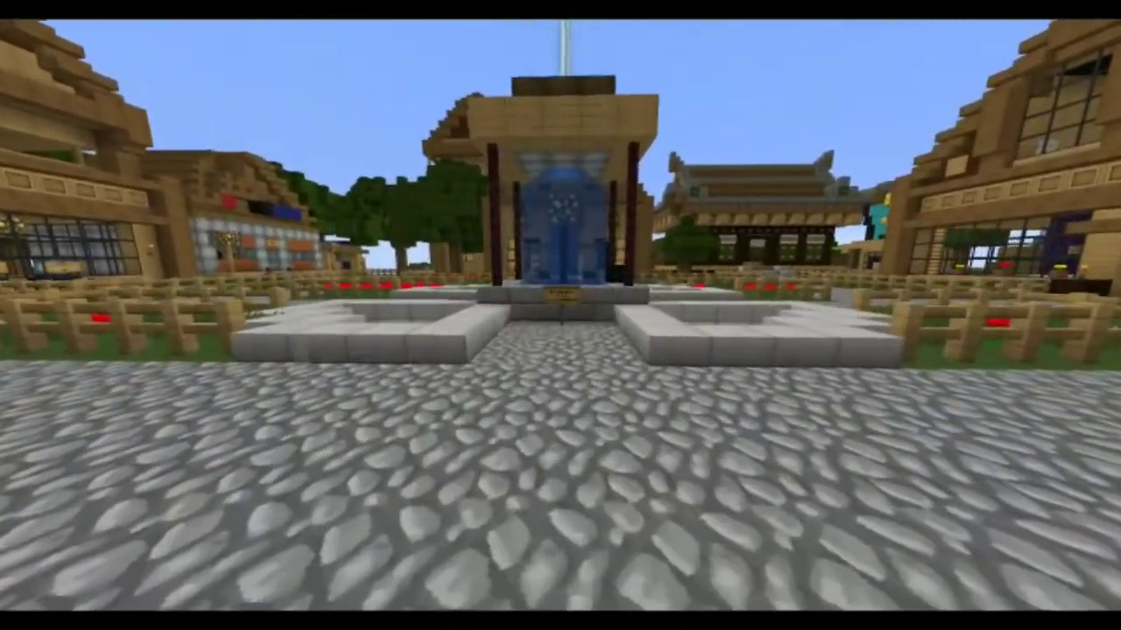
key(w)
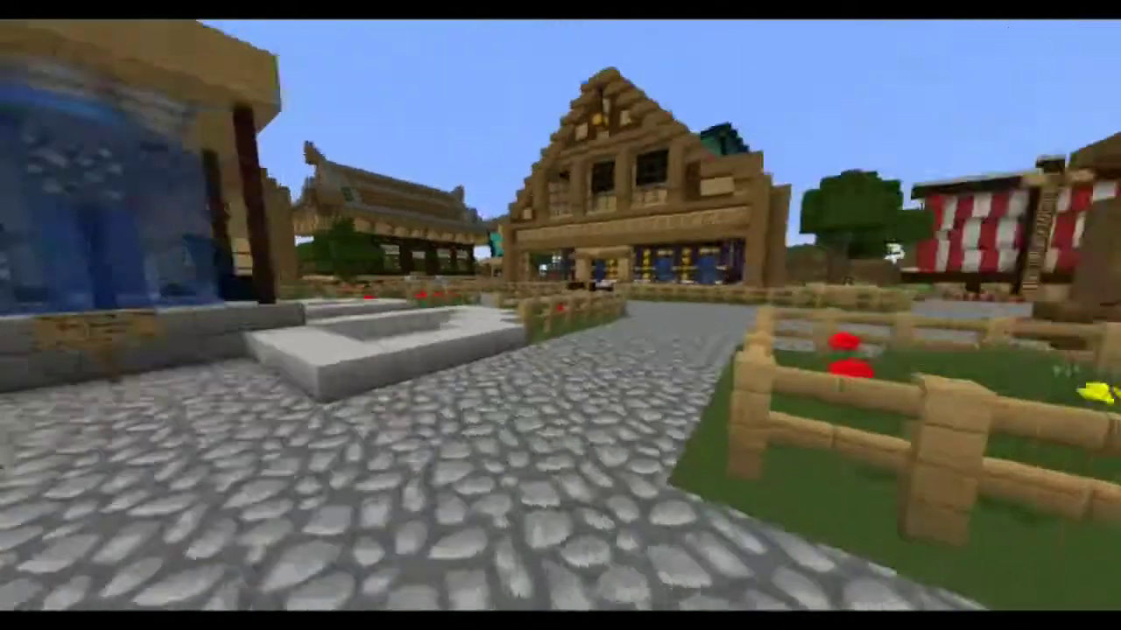
key(w)
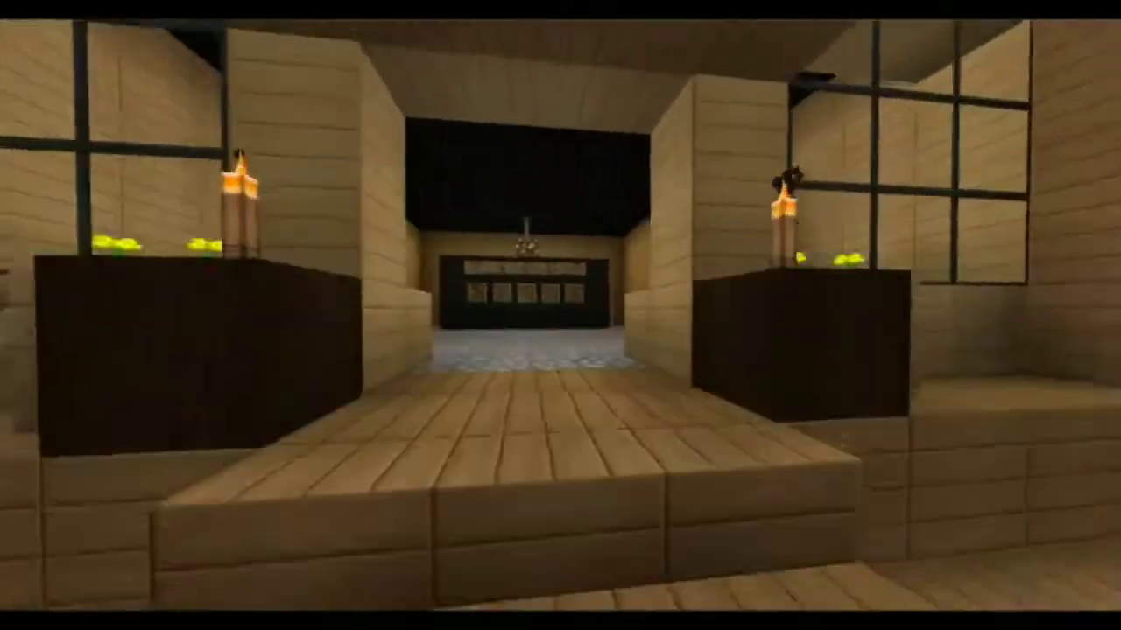
key(w)
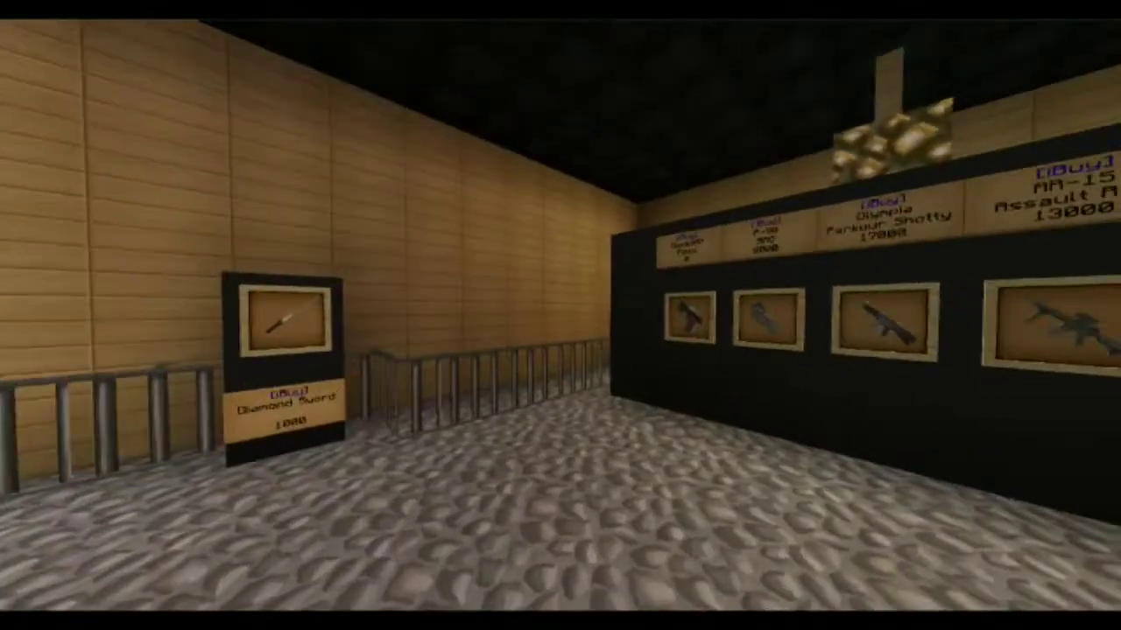
key(w)
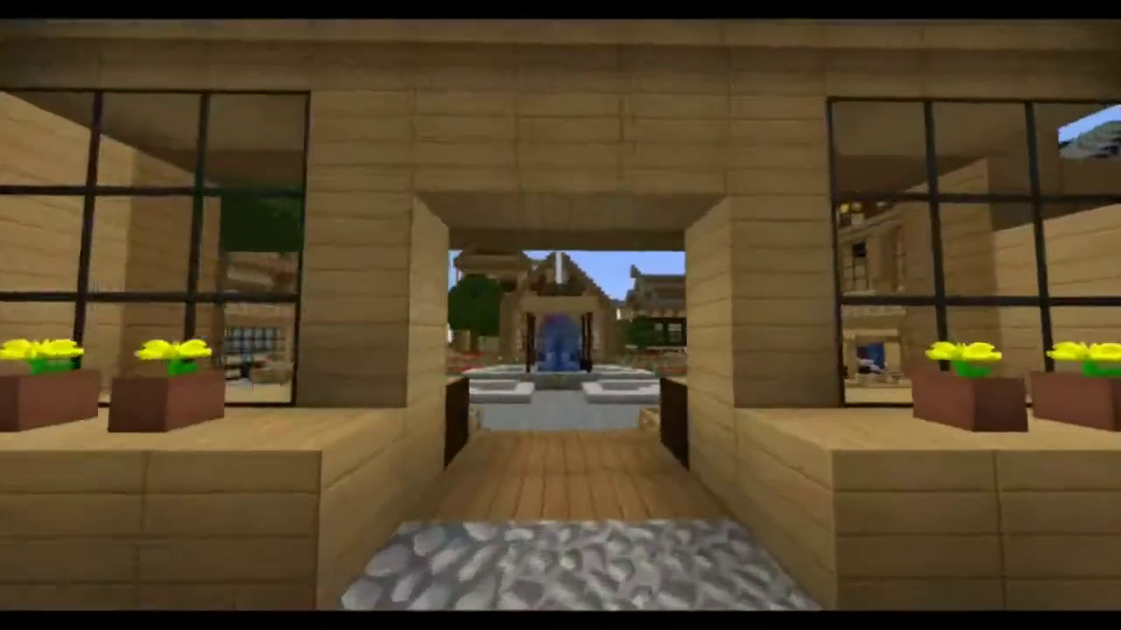